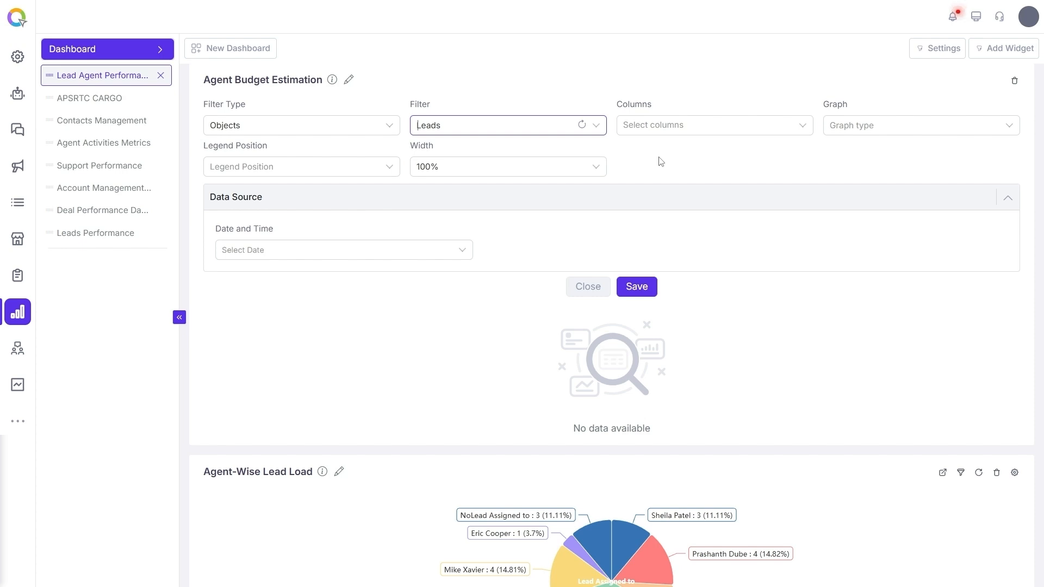
Select Lead Status and Budget Amount Est as the columns of the Agent Budget Estimation widget
{"action": "left_click", "coordinate": [693, 129]}
{"action": "type", "text": "sta"}
{"action": "left_click", "coordinate": [668, 168]}
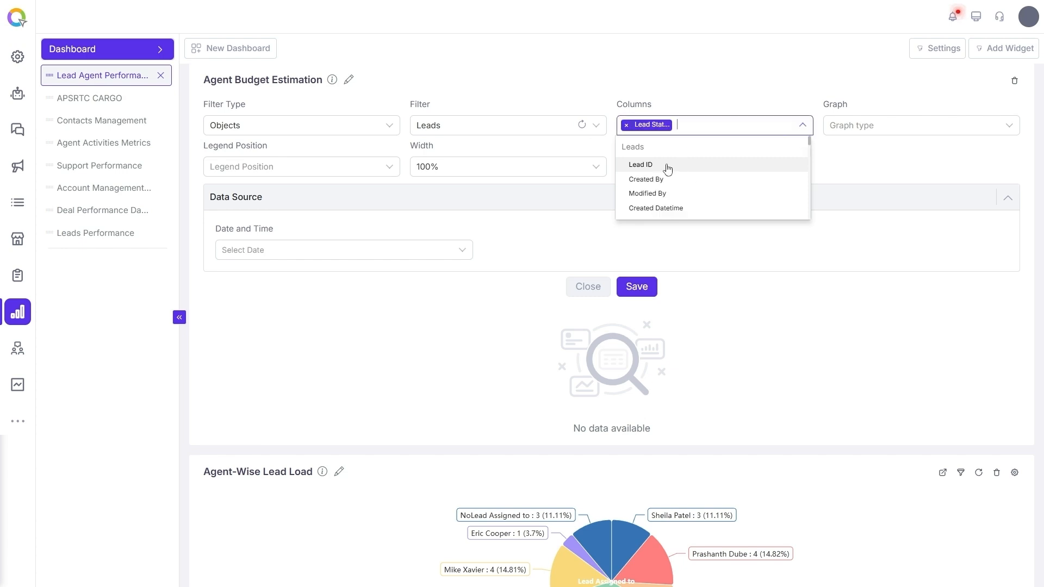
{"action": "type", "text": "budget"}
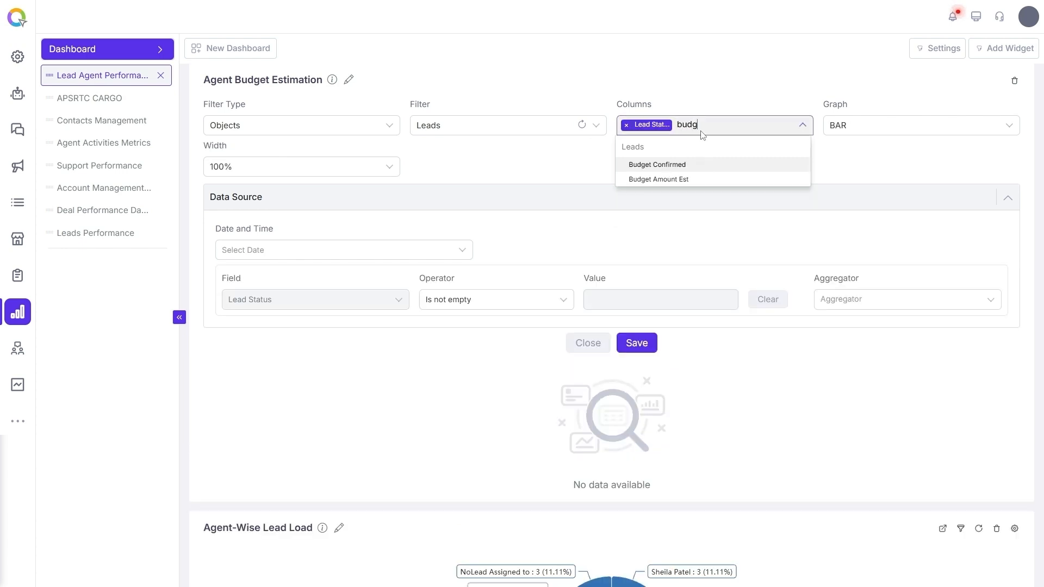
{"action": "left_click", "coordinate": [678, 164]}
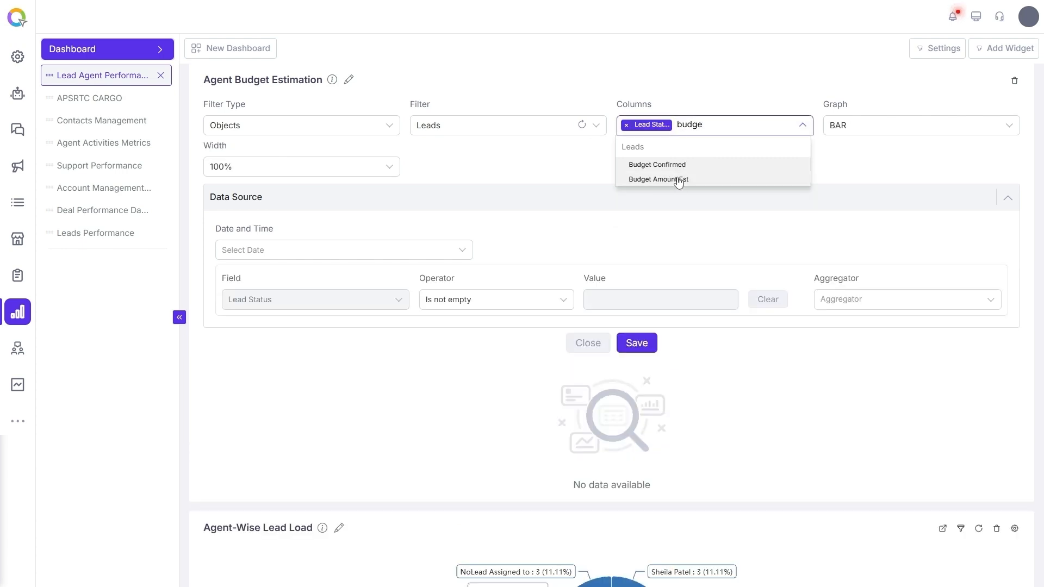
{"action": "left_click", "coordinate": [844, 166]}
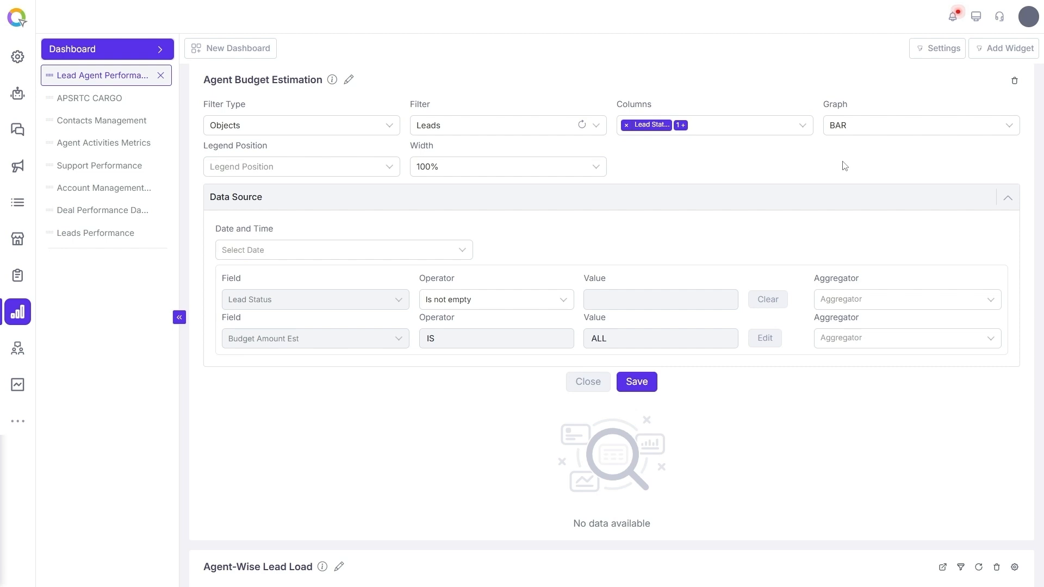
Set the legend position of the Agent Budget Estimation bar graph to Bottom-Center
{"action": "mouse_move", "coordinate": [683, 131]}
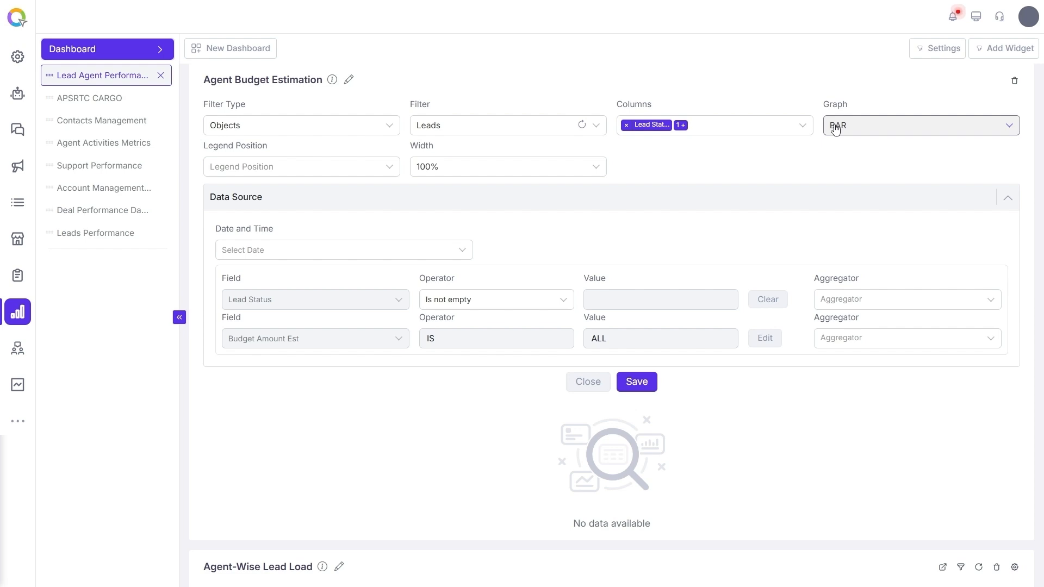
{"action": "left_click", "coordinate": [348, 168]}
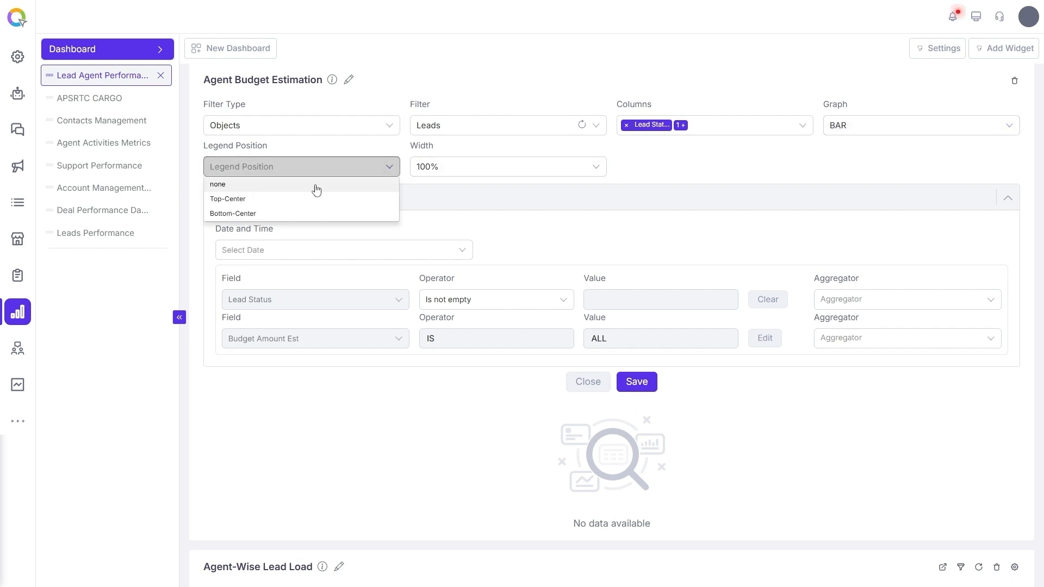
{"action": "left_click", "coordinate": [268, 214]}
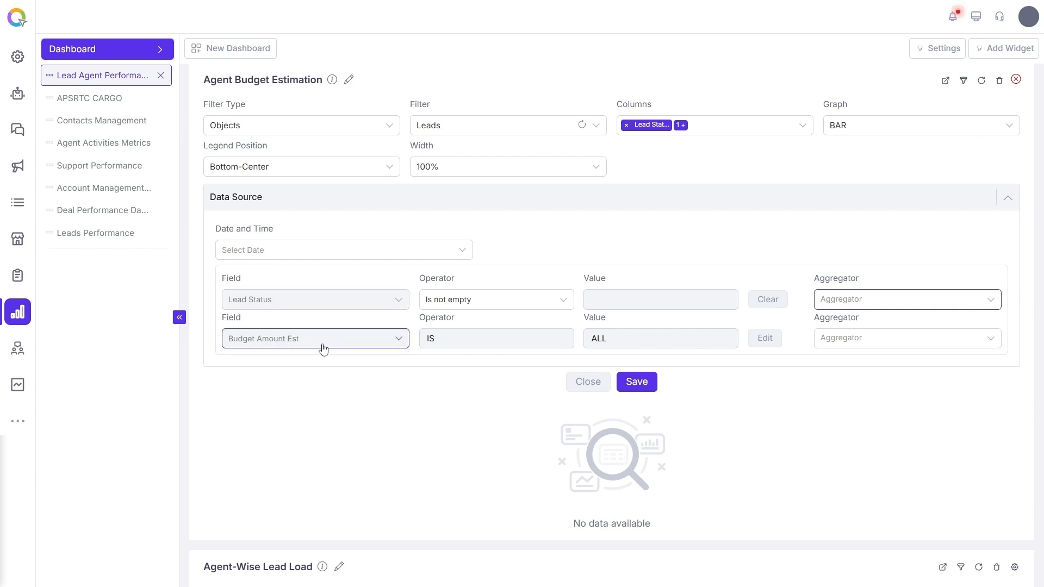
Set the aggregator to GROUP for both Lead Status and Budget Amount Est and save the widget
{"action": "left_click", "coordinate": [935, 343]}
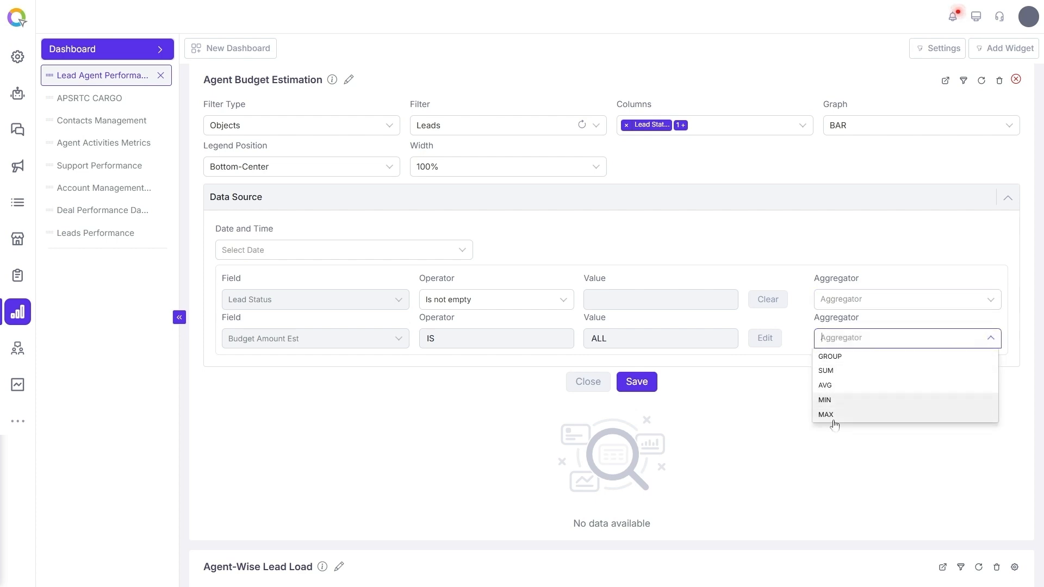
{"action": "left_click", "coordinate": [866, 301]}
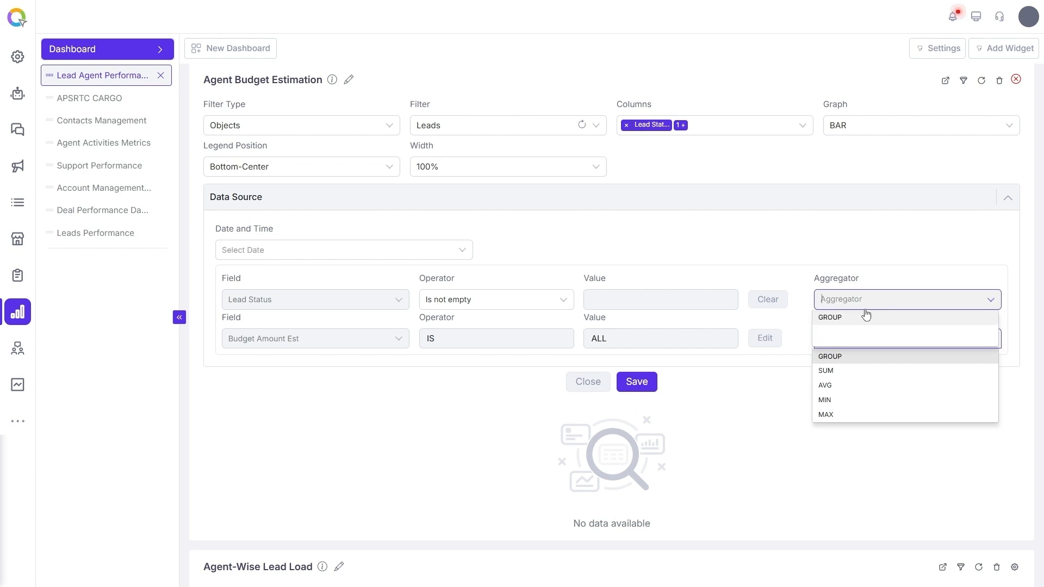
{"action": "left_click", "coordinate": [866, 317]}
{"action": "left_click", "coordinate": [841, 356]}
{"action": "left_click", "coordinate": [646, 382]}
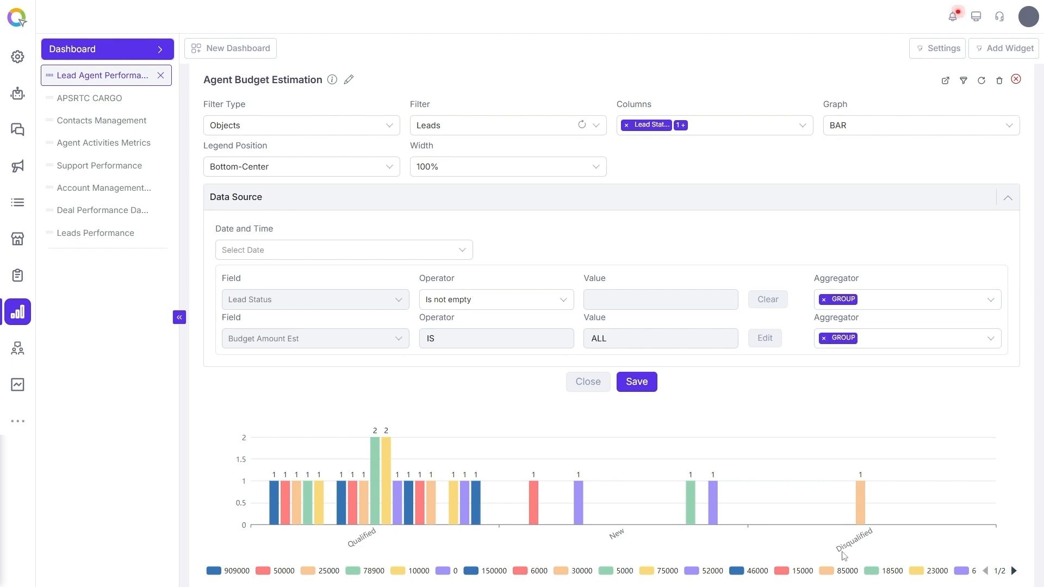
{"action": "mouse_move", "coordinate": [373, 517]}
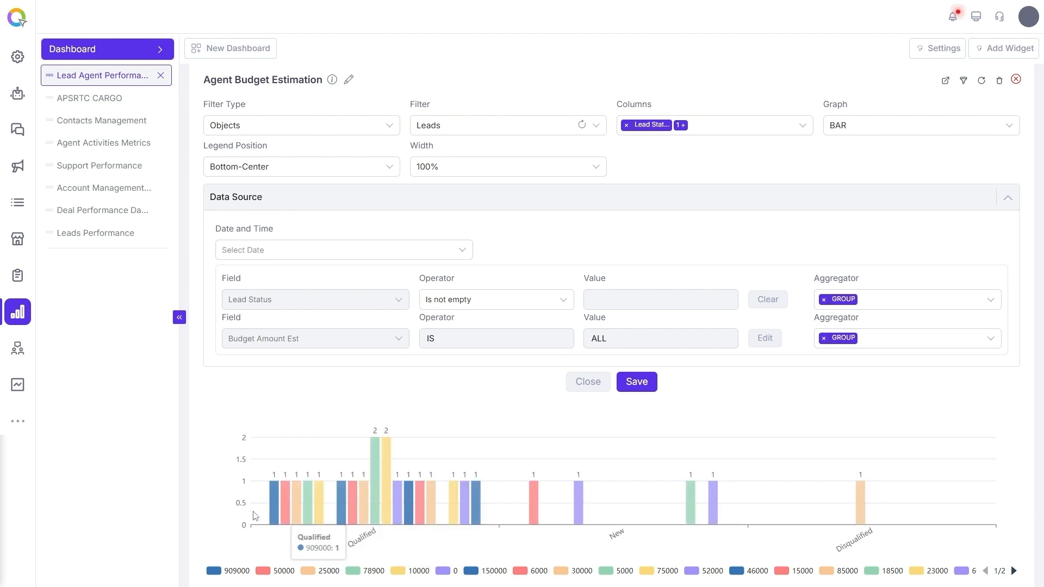
{"action": "mouse_move", "coordinate": [284, 514]}
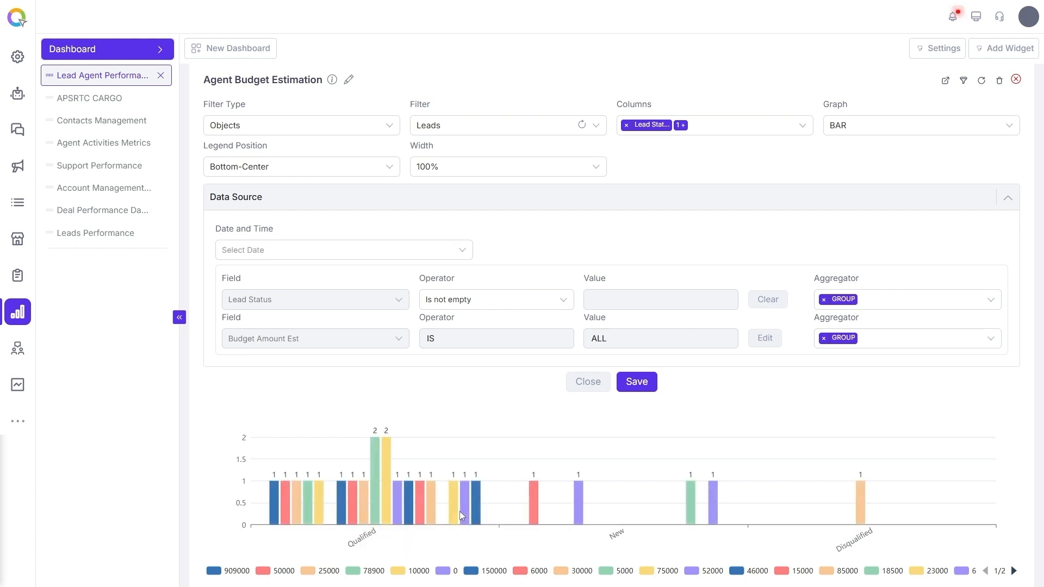
{"action": "mouse_move", "coordinate": [455, 517]}
Replace the Budget Amount Est aggregator with SUM and save the widget
{"action": "left_click", "coordinate": [824, 339]}
{"action": "left_click", "coordinate": [896, 342]}
{"action": "left_click", "coordinate": [835, 375]}
{"action": "left_click", "coordinate": [636, 384]}
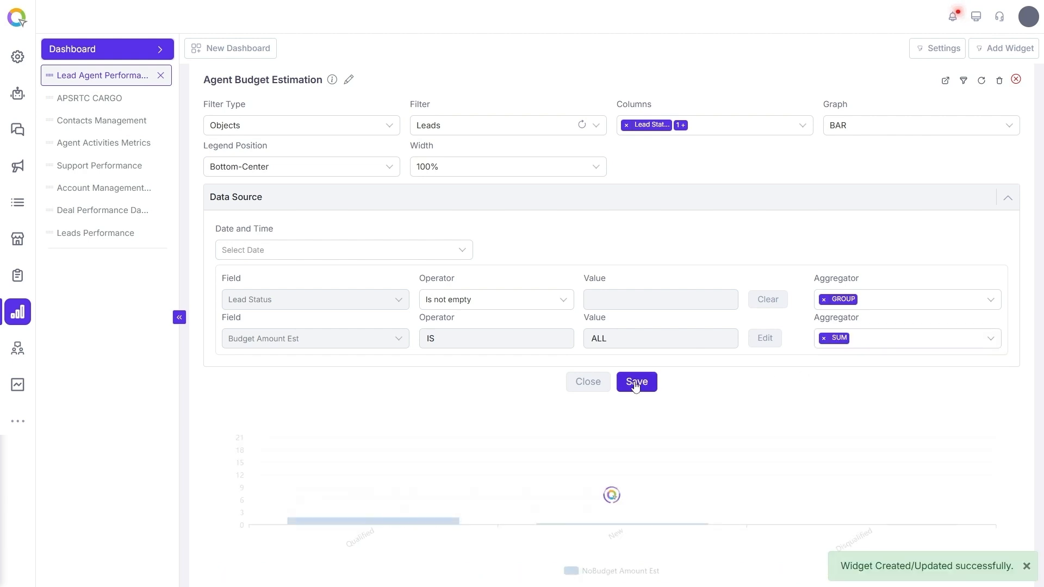
{"action": "mouse_move", "coordinate": [385, 498]}
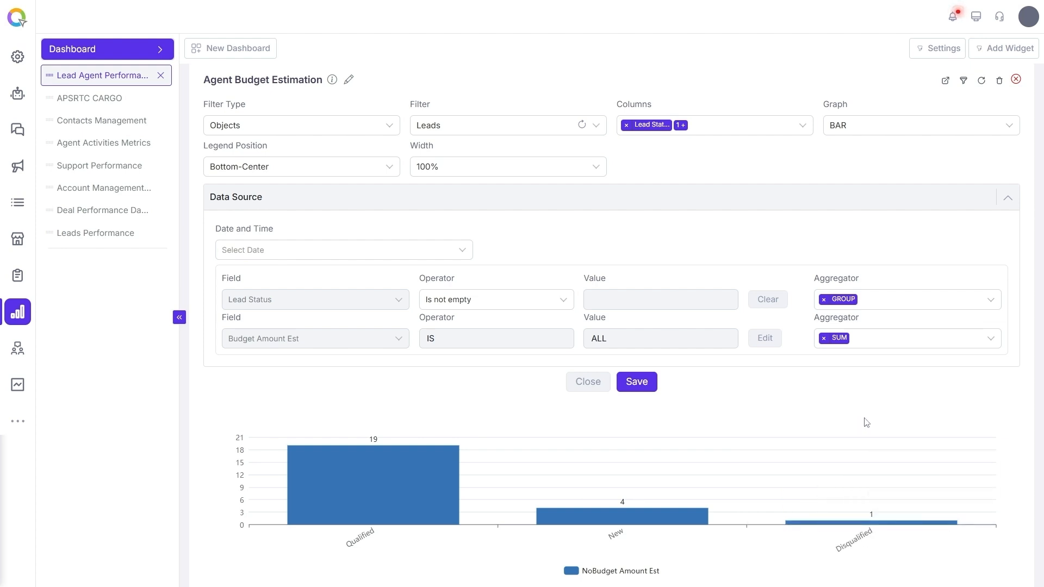
Change the Budget Amount Est aggregator to MIN and save the widget
{"action": "left_click", "coordinate": [824, 338]}
{"action": "left_click", "coordinate": [864, 343]}
{"action": "left_click", "coordinate": [827, 398]}
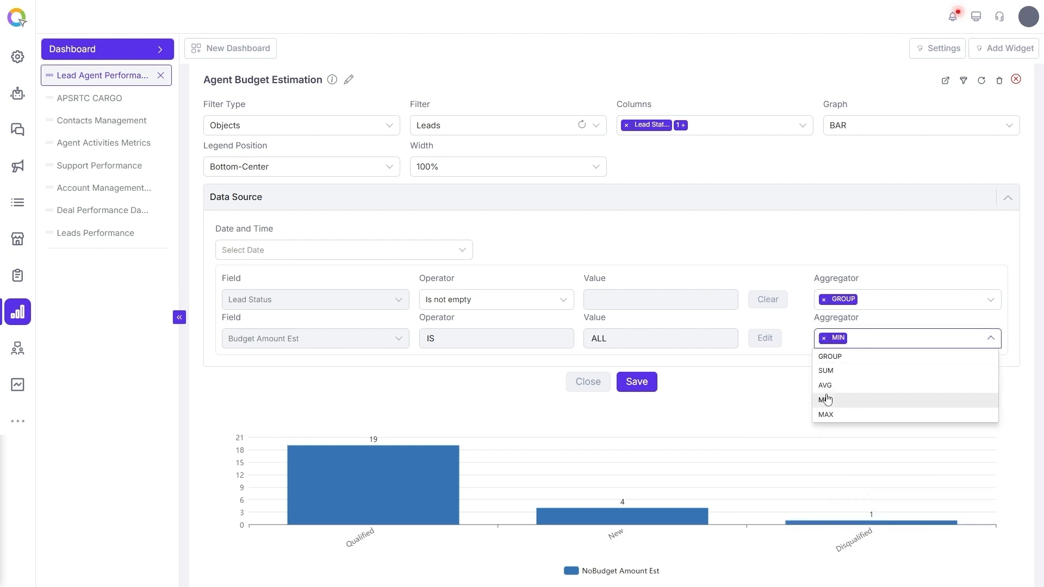
{"action": "left_click", "coordinate": [637, 383]}
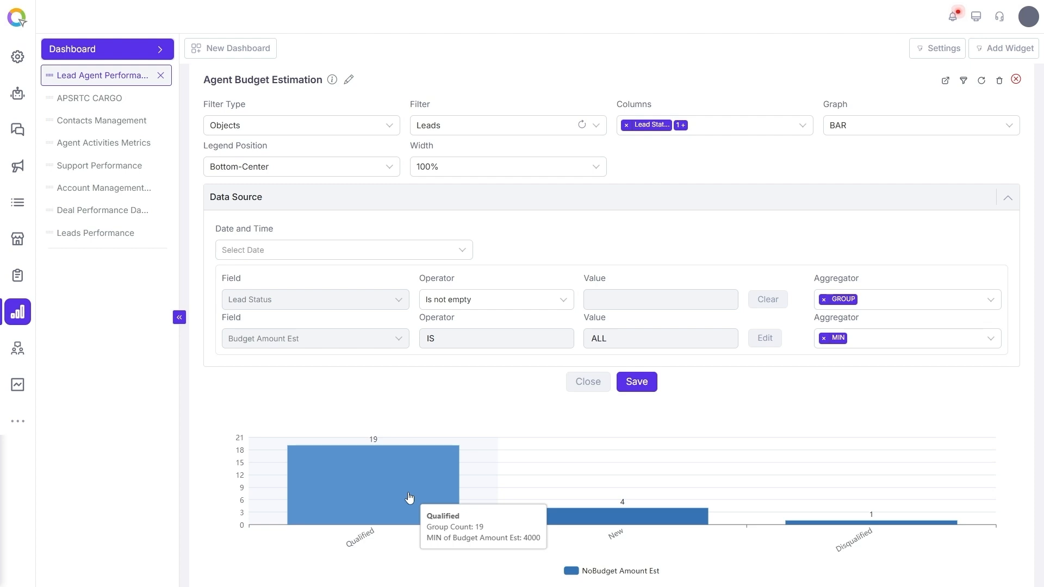
{"action": "mouse_move", "coordinate": [870, 523]}
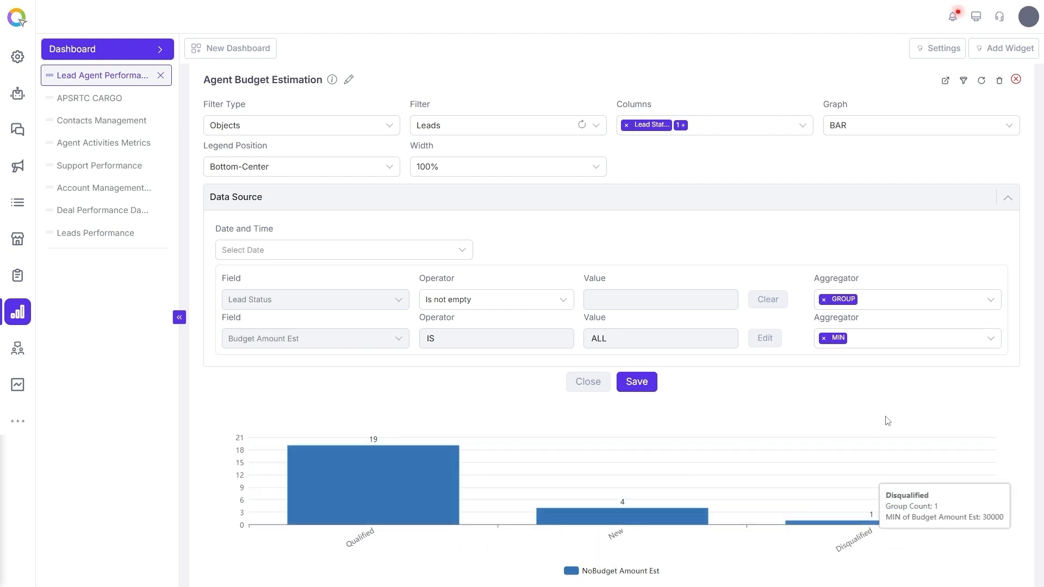
Change the Budget Amount Est aggregator to MAX and save the widget
{"action": "left_click", "coordinate": [824, 339]}
{"action": "left_click", "coordinate": [876, 342]}
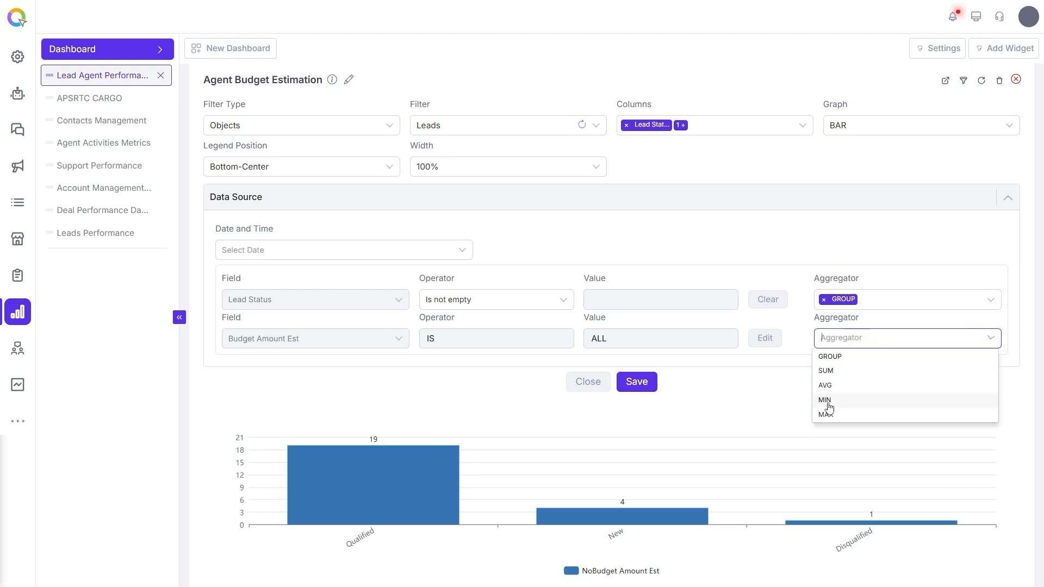
{"action": "left_click", "coordinate": [830, 415]}
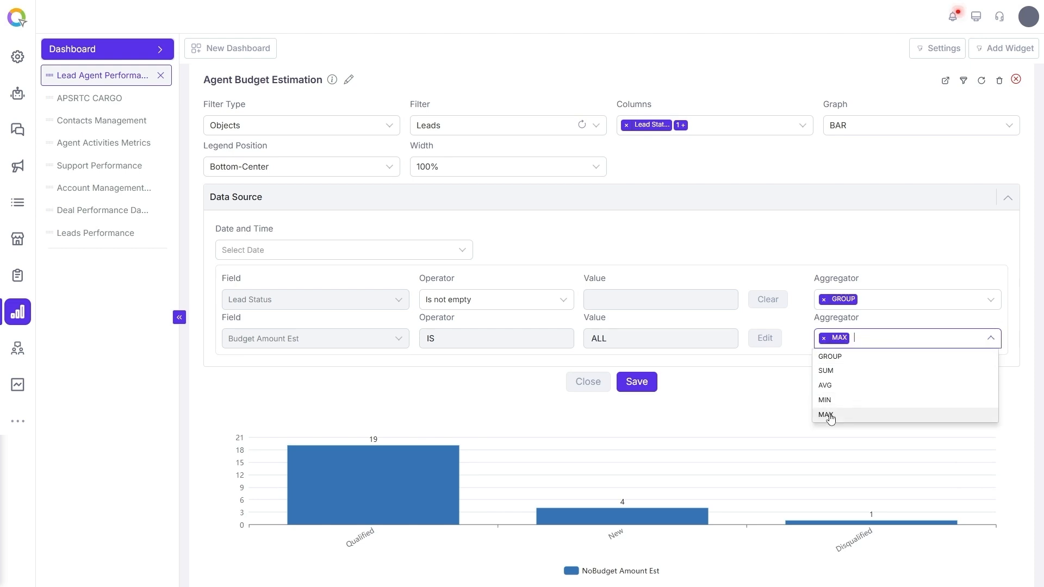
{"action": "left_click", "coordinate": [642, 385]}
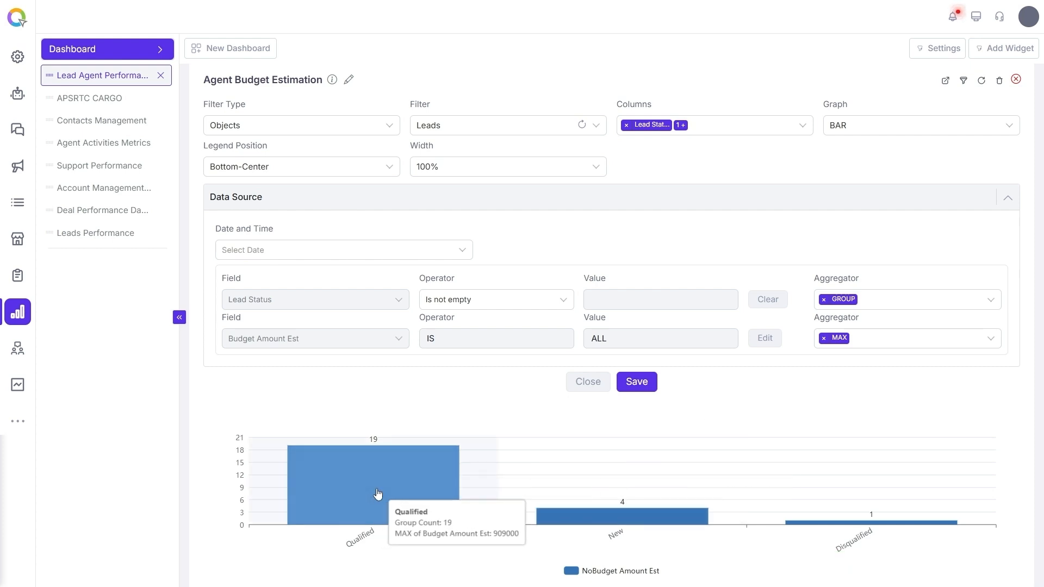
{"action": "mouse_move", "coordinate": [532, 514]}
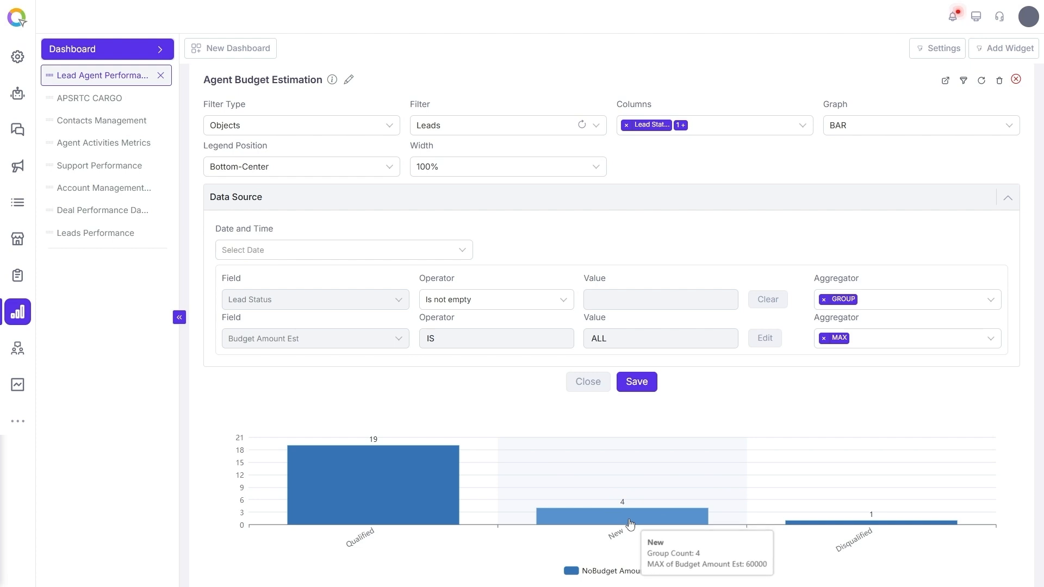
{"action": "mouse_move", "coordinate": [833, 525]}
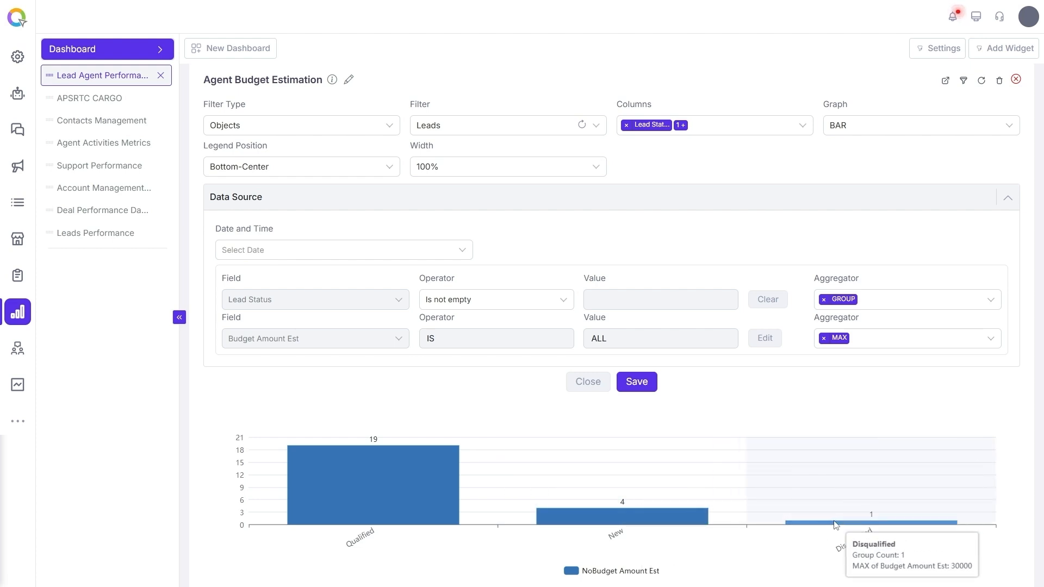
Change the Budget Amount Est aggregator to AVG and save the widget
{"action": "left_click", "coordinate": [879, 342]}
{"action": "left_click", "coordinate": [826, 387]}
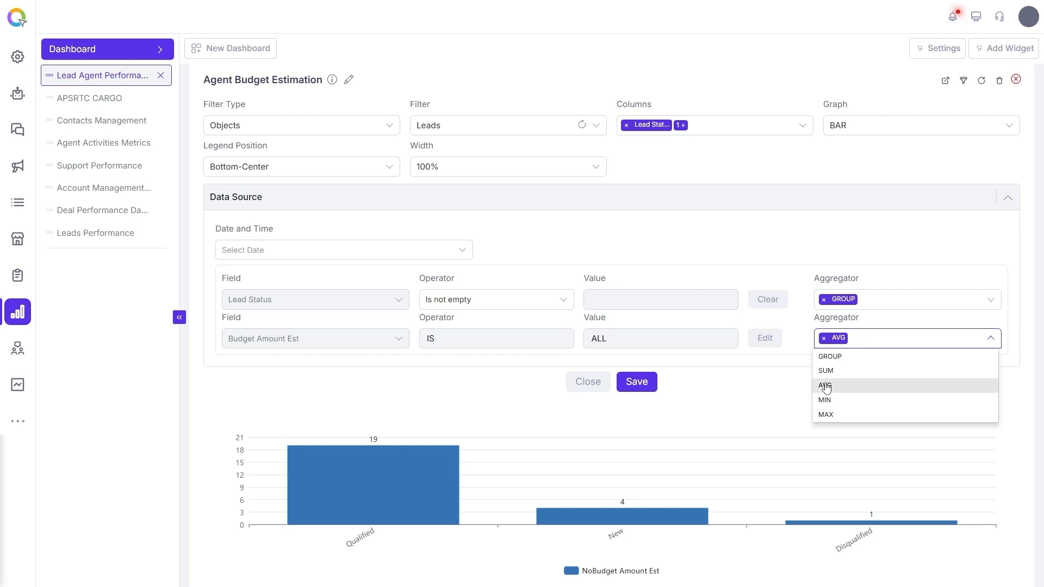
{"action": "left_click", "coordinate": [774, 393]}
{"action": "left_click", "coordinate": [636, 381]}
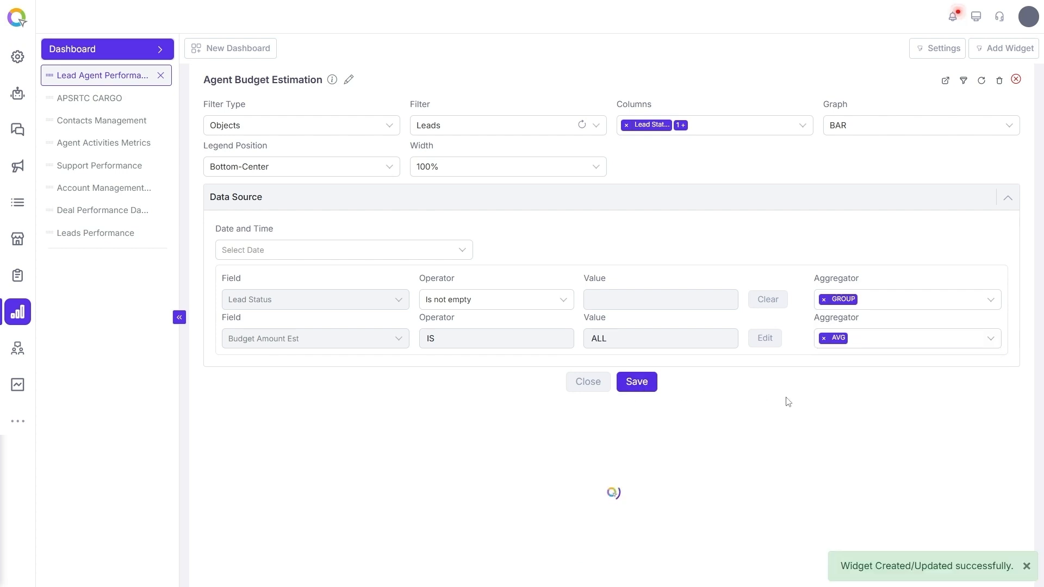
{"action": "mouse_move", "coordinate": [390, 525]}
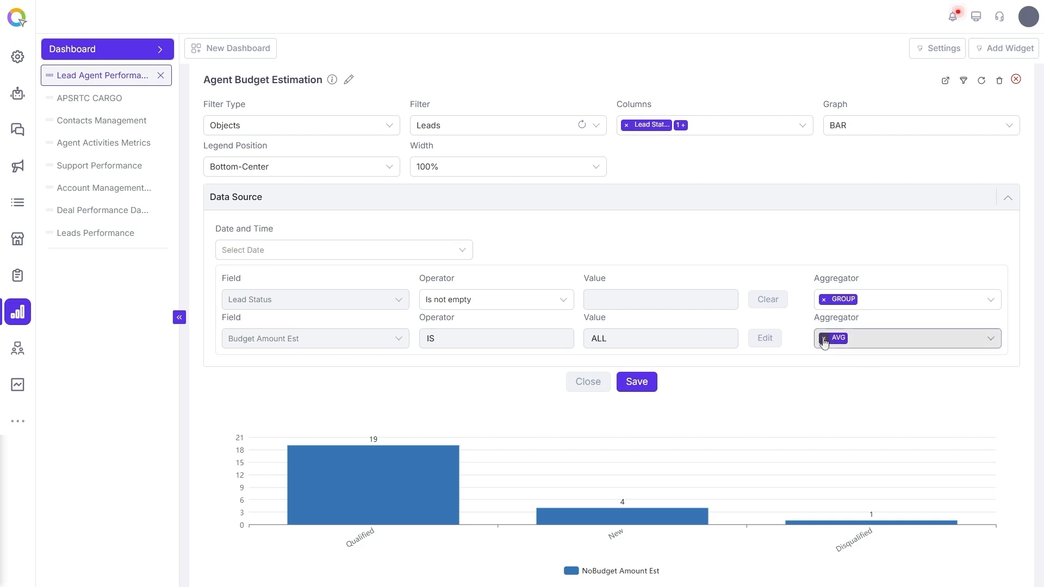
Apply both SUM and AVG as aggregators for Budget Amount Est and save the widget
{"action": "left_click", "coordinate": [872, 345]}
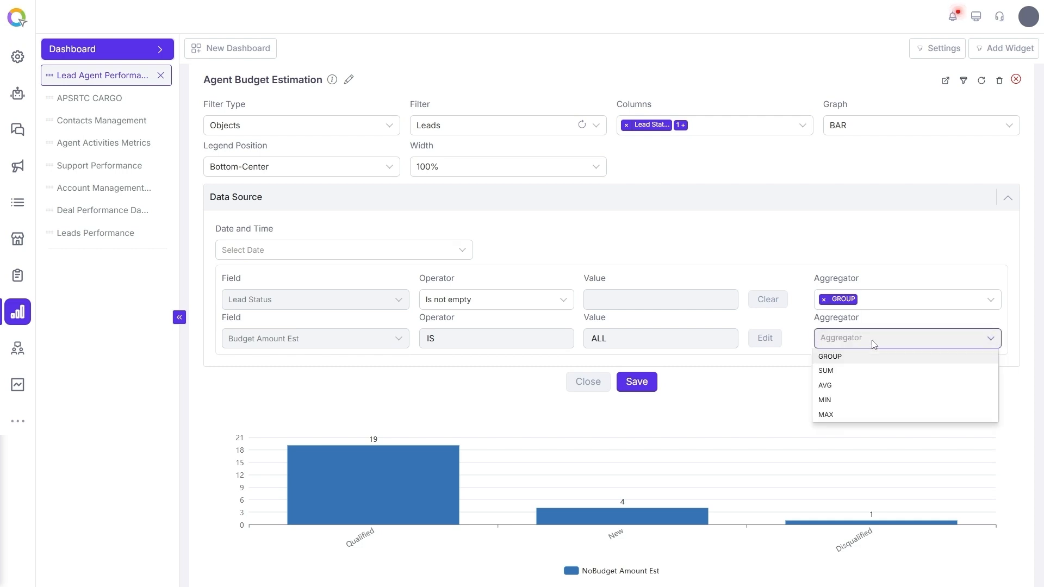
{"action": "left_click", "coordinate": [827, 373]}
{"action": "left_click", "coordinate": [837, 385]}
{"action": "left_click", "coordinate": [652, 387]}
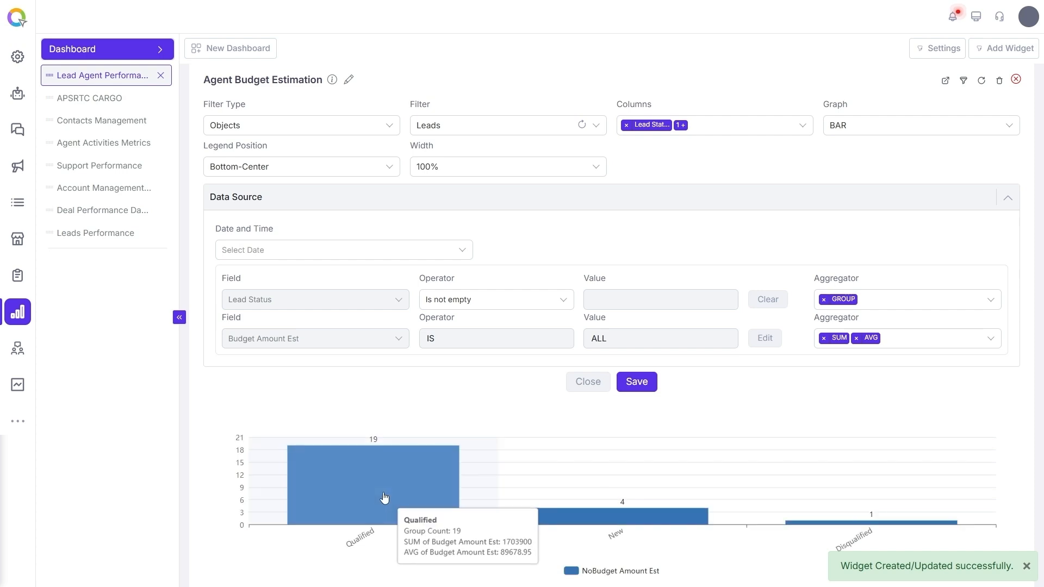
{"action": "mouse_move", "coordinate": [600, 520]}
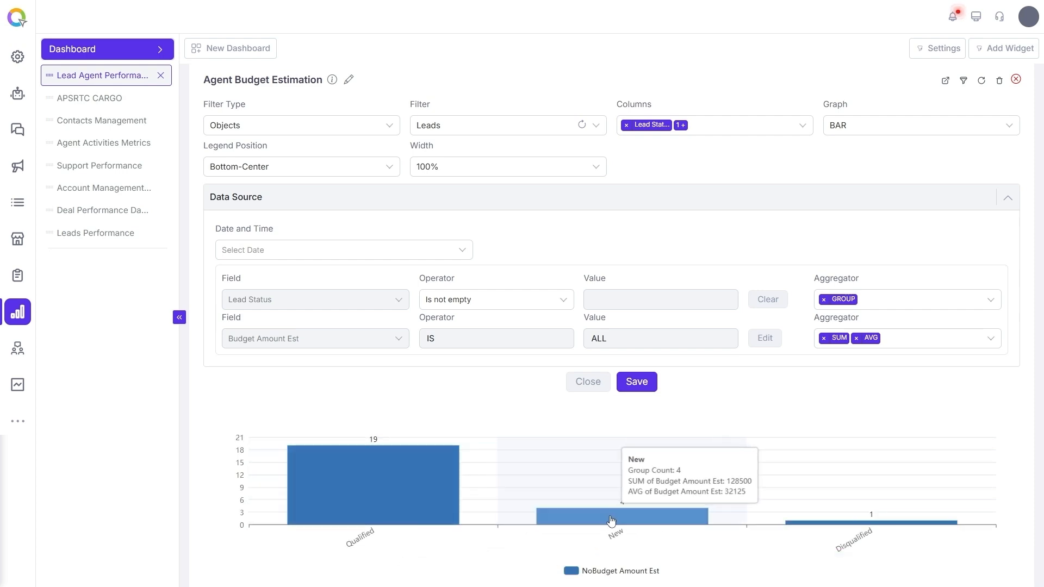
{"action": "mouse_move", "coordinate": [869, 522]}
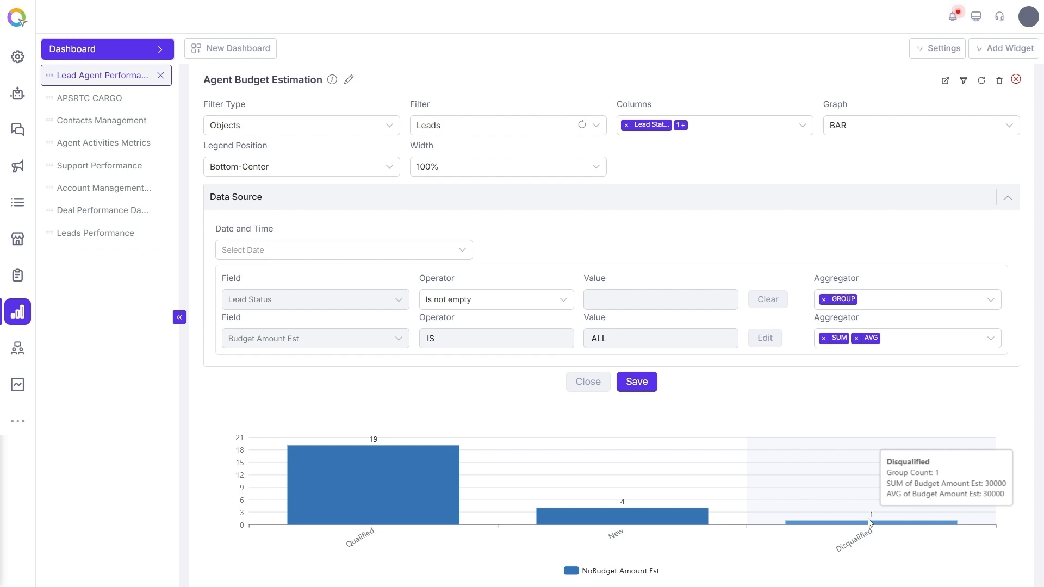
{"action": "mouse_move", "coordinate": [455, 501]}
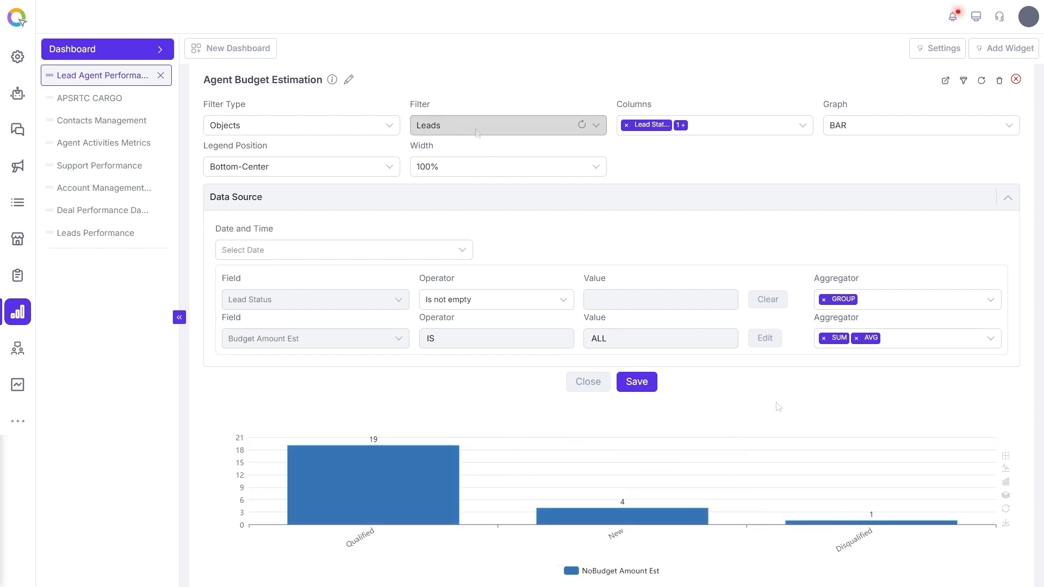
Switch the widget's object filter to Cloud Telephony and select User Name as its column
{"action": "left_click", "coordinate": [477, 130]}
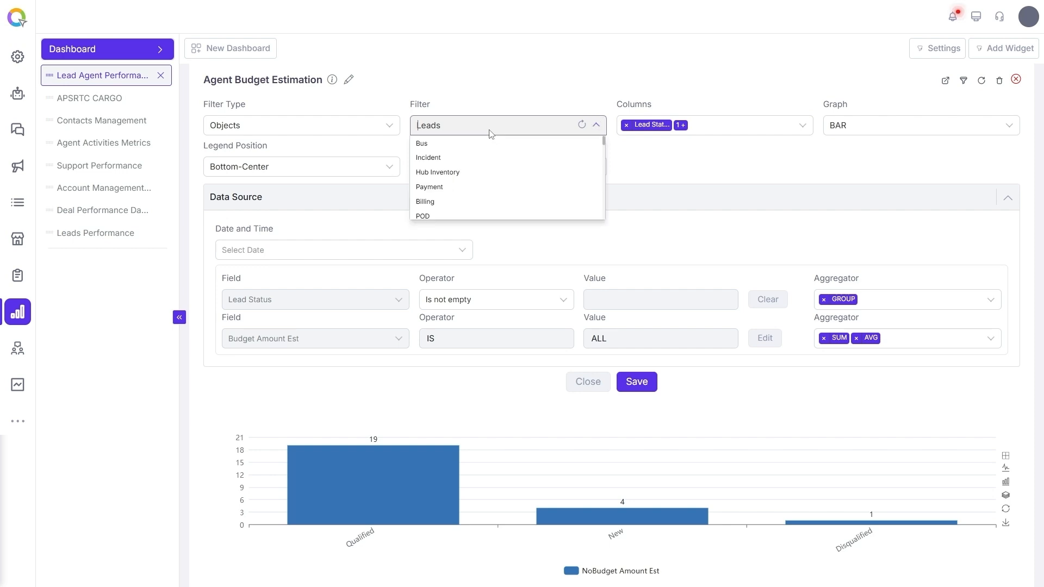
{"action": "type", "text": "clo"}
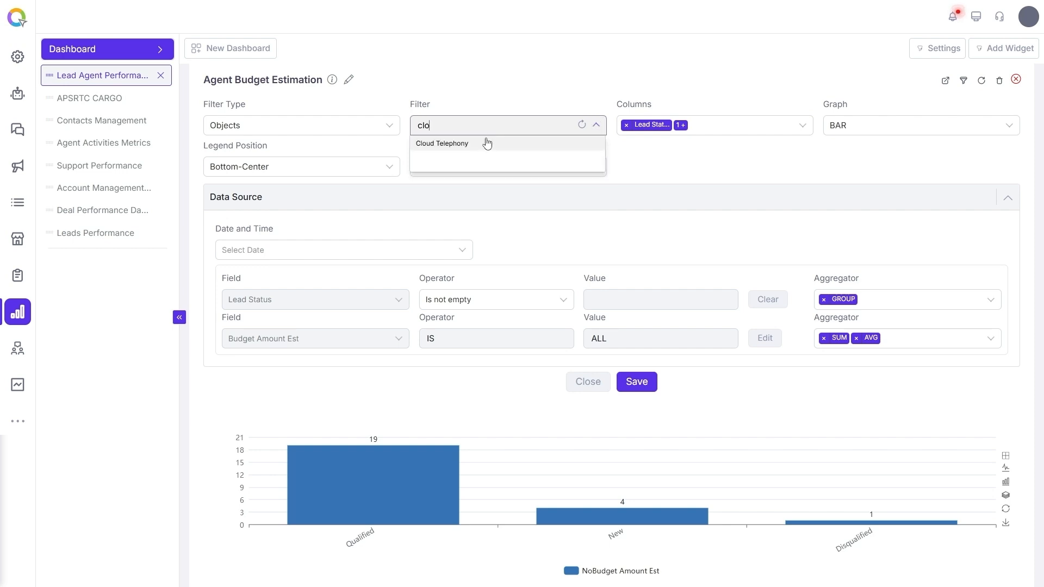
{"action": "left_click", "coordinate": [475, 150]}
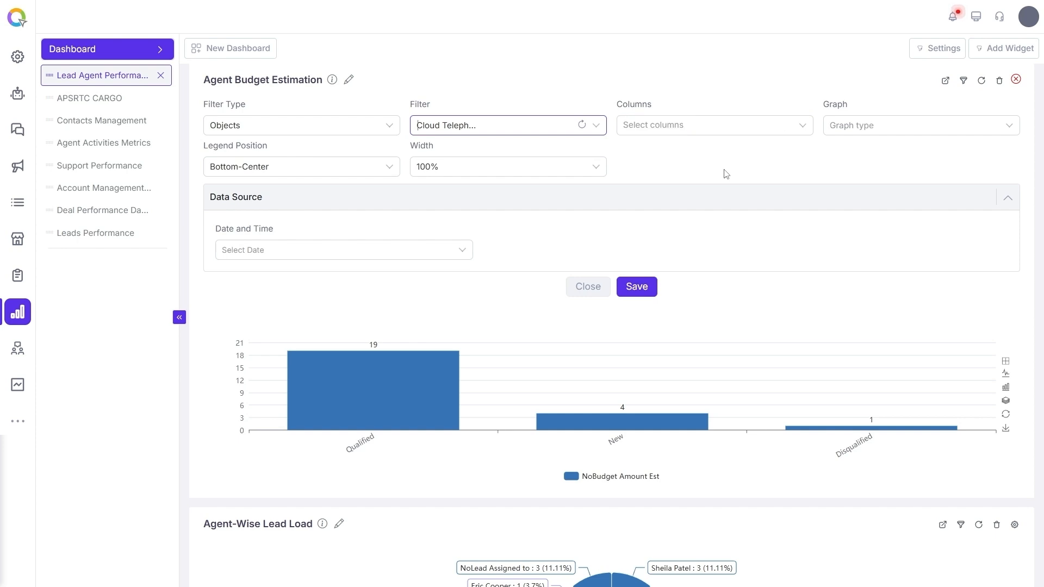
{"action": "left_click", "coordinate": [694, 130]}
{"action": "type", "text": "user"}
{"action": "left_click", "coordinate": [679, 179]}
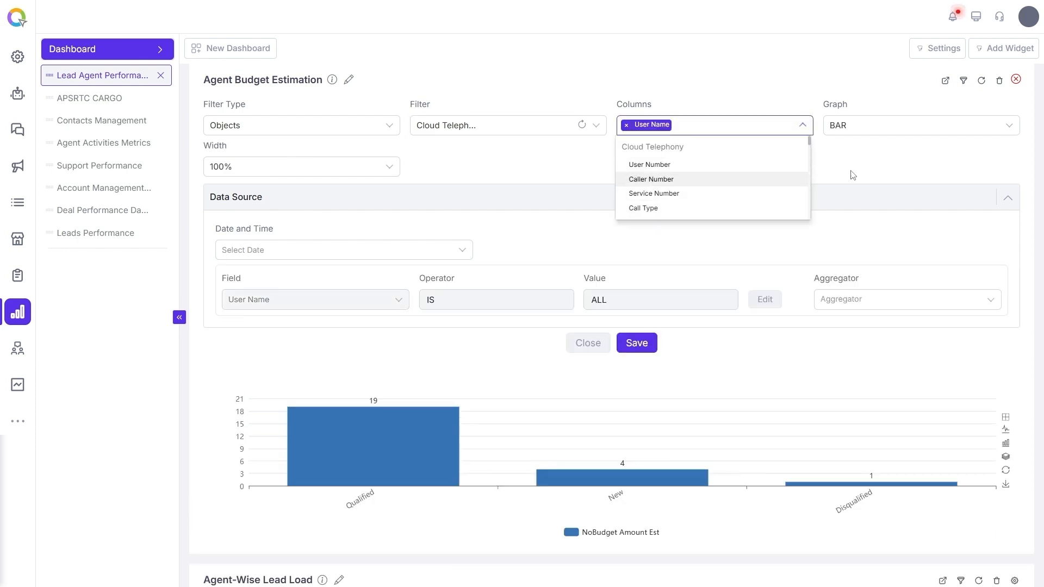
{"action": "left_click", "coordinate": [852, 175]}
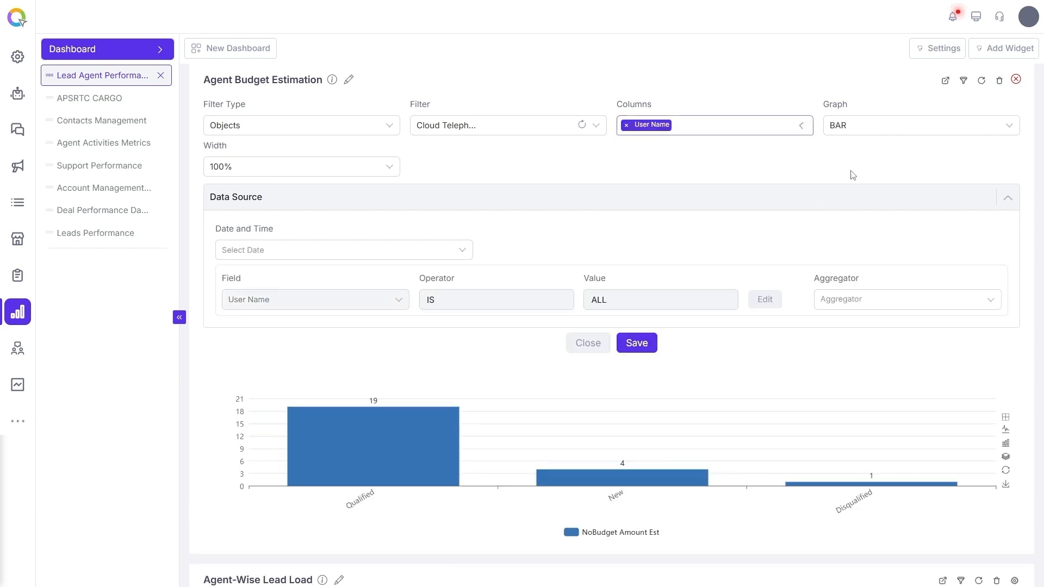
Add Talk Duration as a second column of the Agent Budget Estimation widget alongside User Name
{"action": "left_click", "coordinate": [733, 133]}
{"action": "type", "text": "talk"}
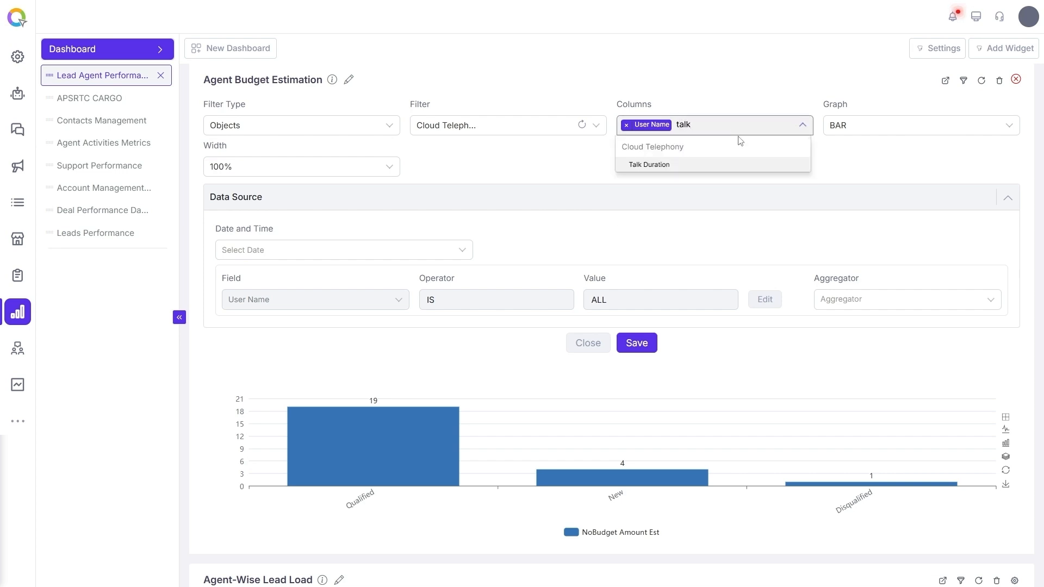
{"action": "left_click", "coordinate": [664, 168]}
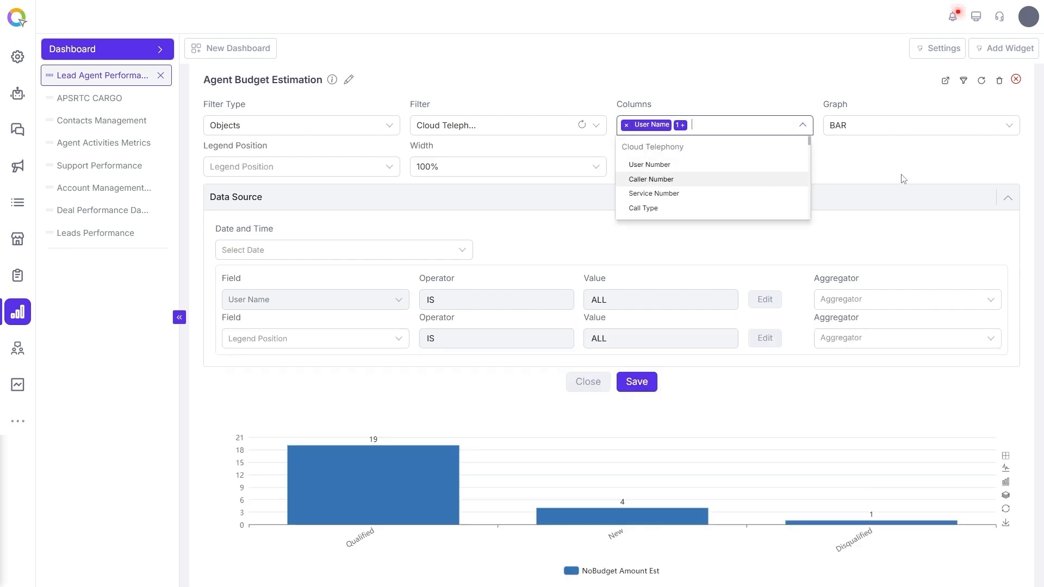
{"action": "left_click", "coordinate": [850, 169]}
Set the aggregator of the User Name field to GROUP in the widget's data source
{"action": "left_click", "coordinate": [881, 347]}
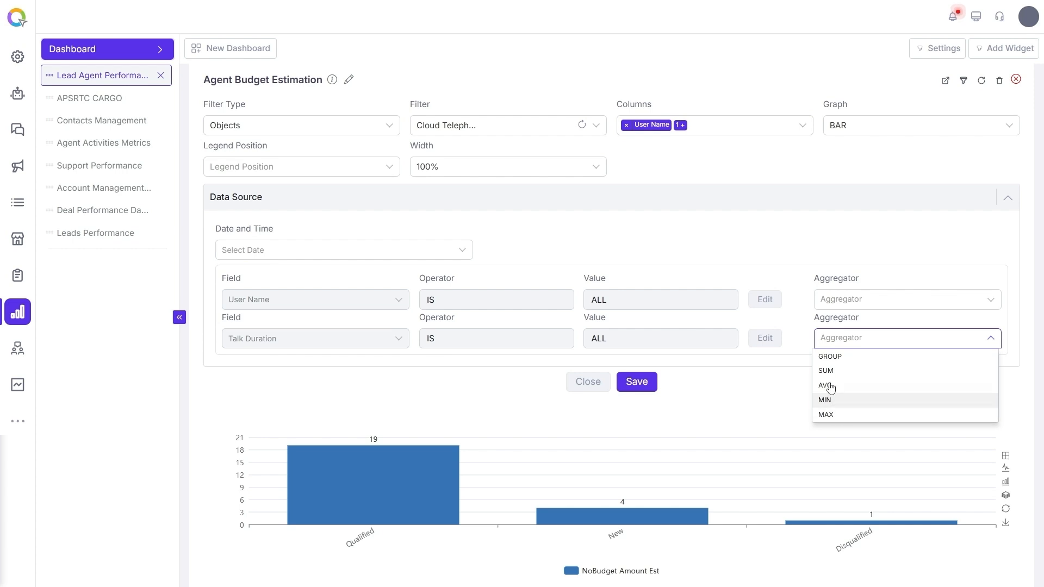
{"action": "left_click", "coordinate": [781, 387]}
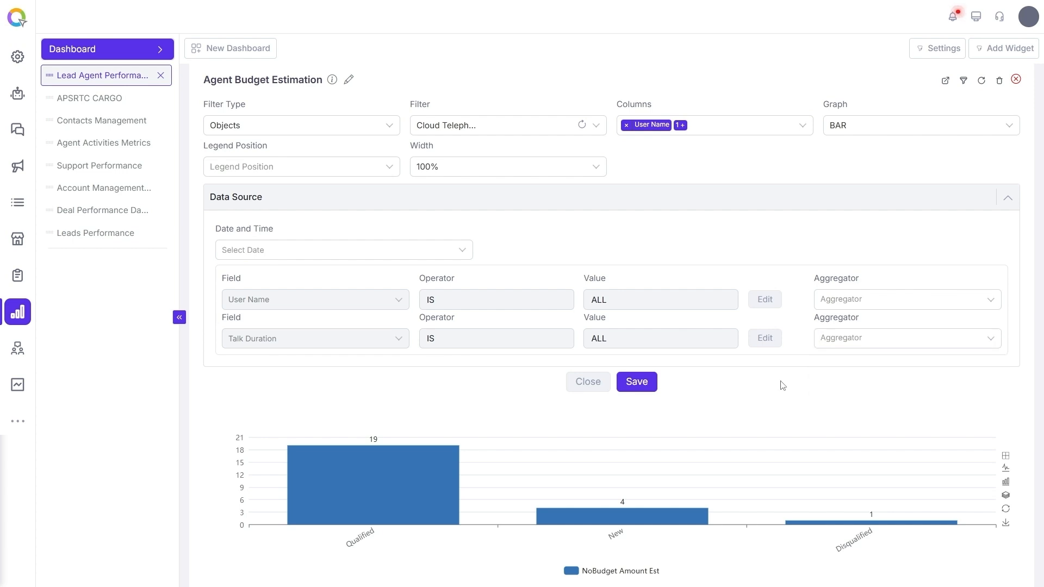
{"action": "left_click", "coordinate": [847, 300]}
{"action": "left_click", "coordinate": [827, 322]}
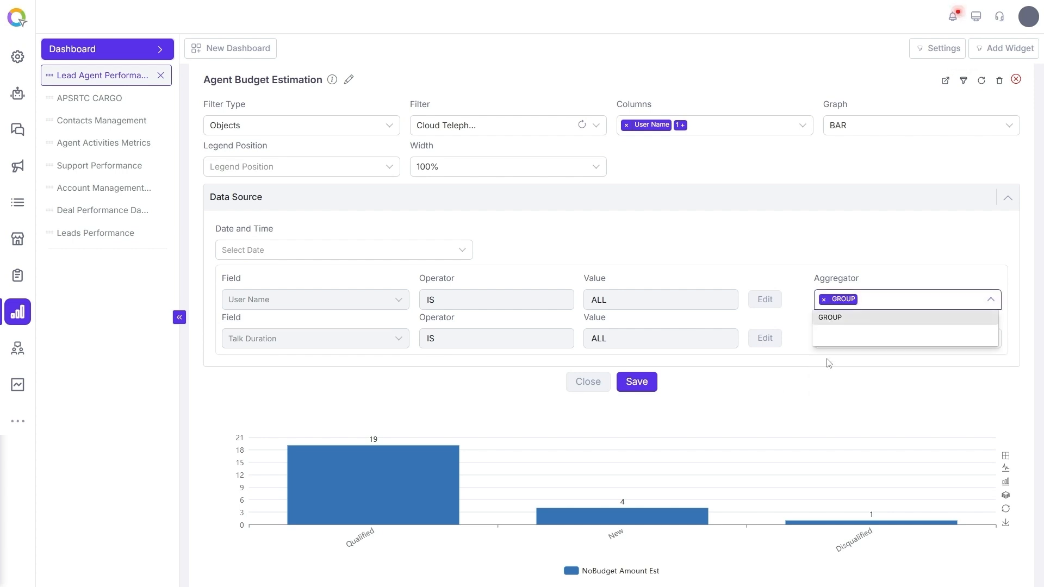
Set the Talk Duration aggregator to SUM, save the widget, and inspect the details of the tallest bar
{"action": "left_click", "coordinate": [848, 342]}
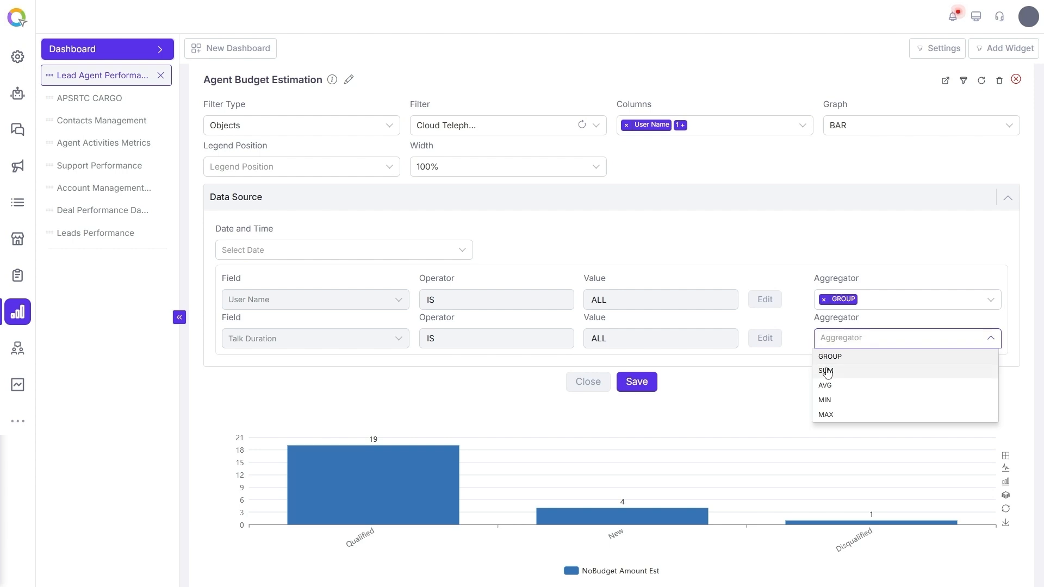
{"action": "left_click", "coordinate": [825, 370]}
{"action": "left_click", "coordinate": [784, 371]}
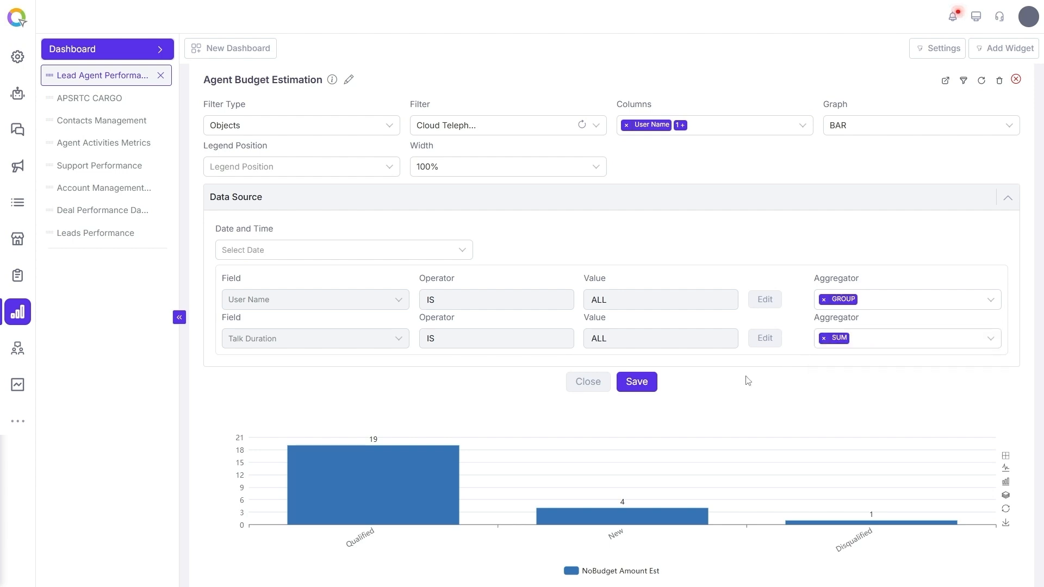
{"action": "left_click", "coordinate": [637, 383]}
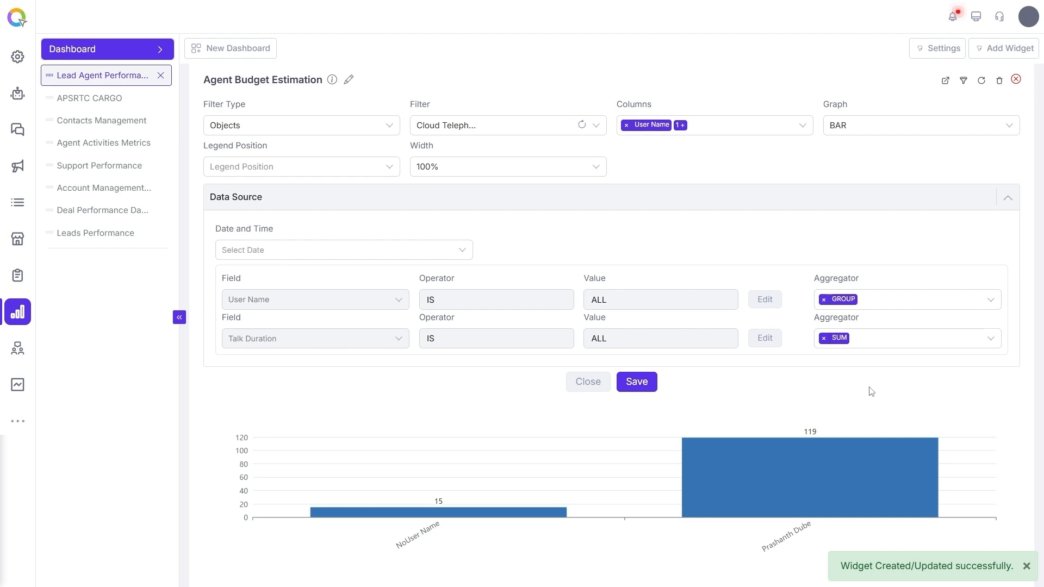
{"action": "mouse_move", "coordinate": [852, 483]}
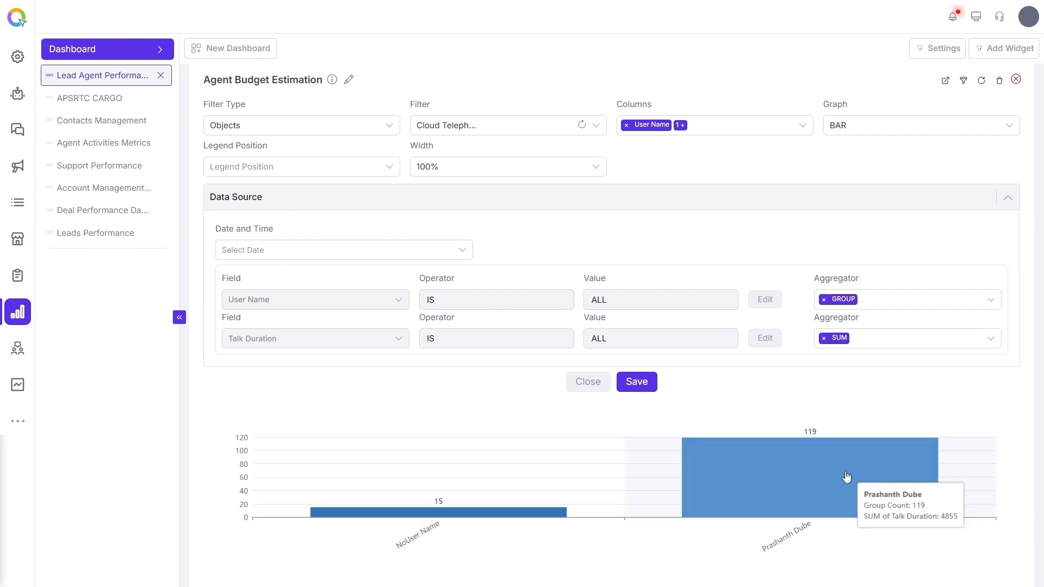